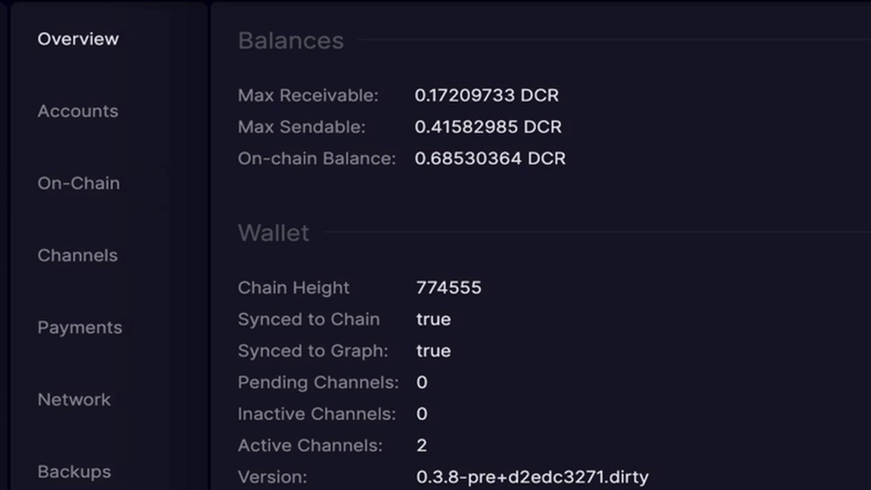
Generate a new deposit address with its QR code, then create the wallet account 'Test'
left_click(224, 125)
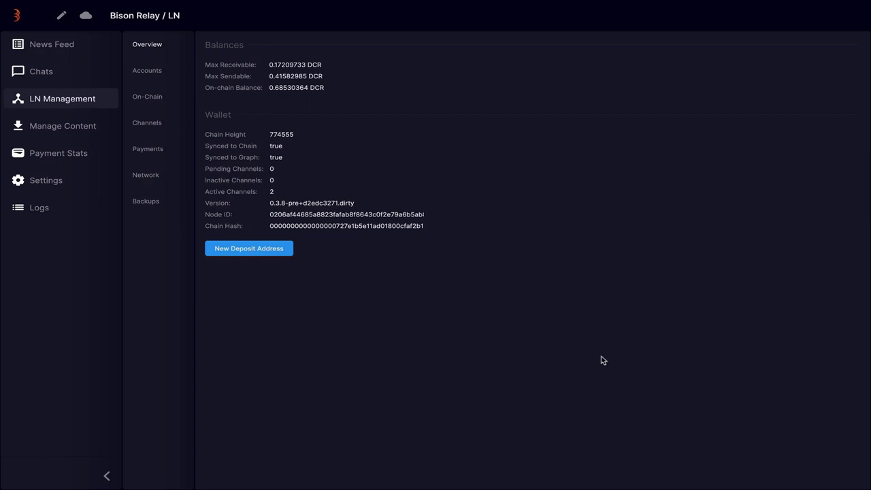
left_click(261, 255)
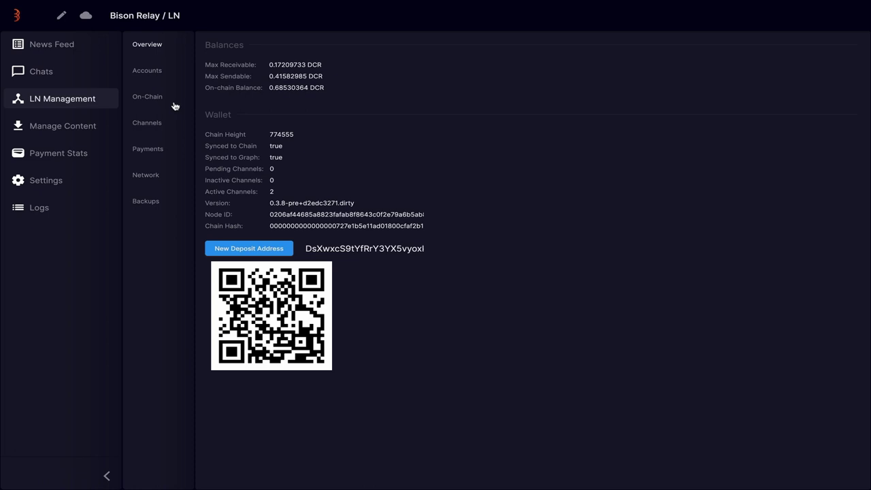
left_click(146, 72)
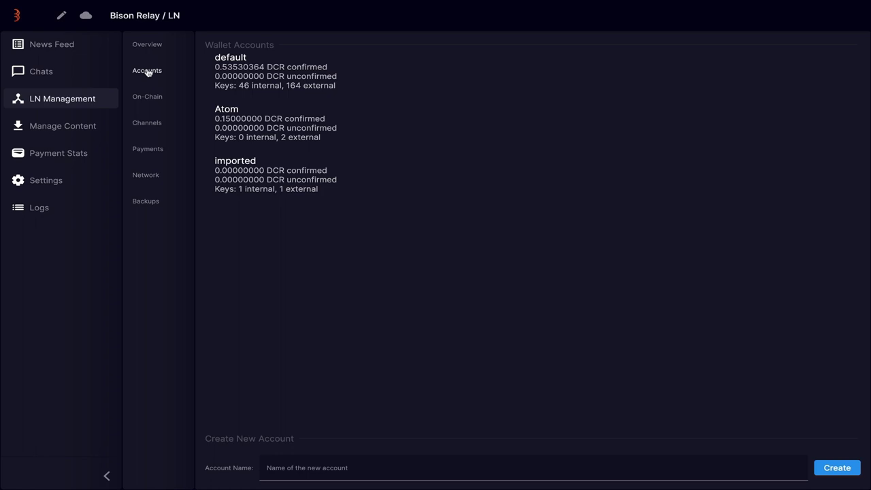
left_click(292, 466)
type("Test")
left_click(838, 468)
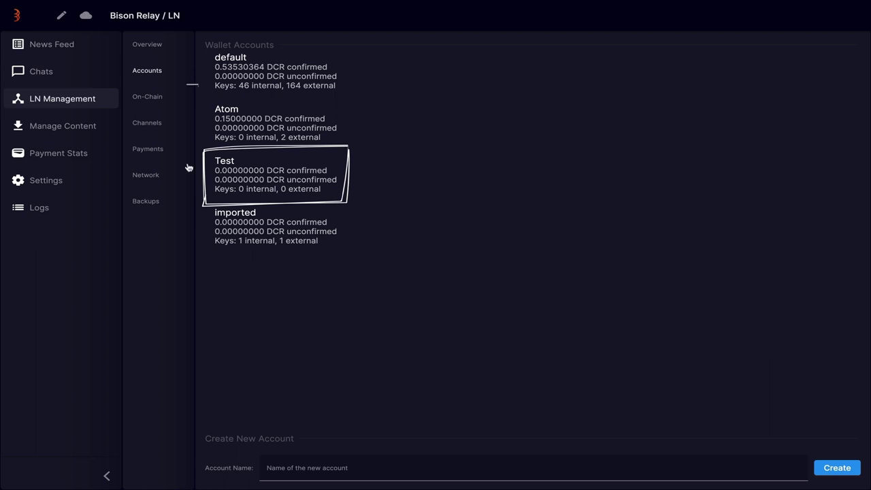
On the On-Chain page, generate a fresh receive address for the Test account
left_click(148, 97)
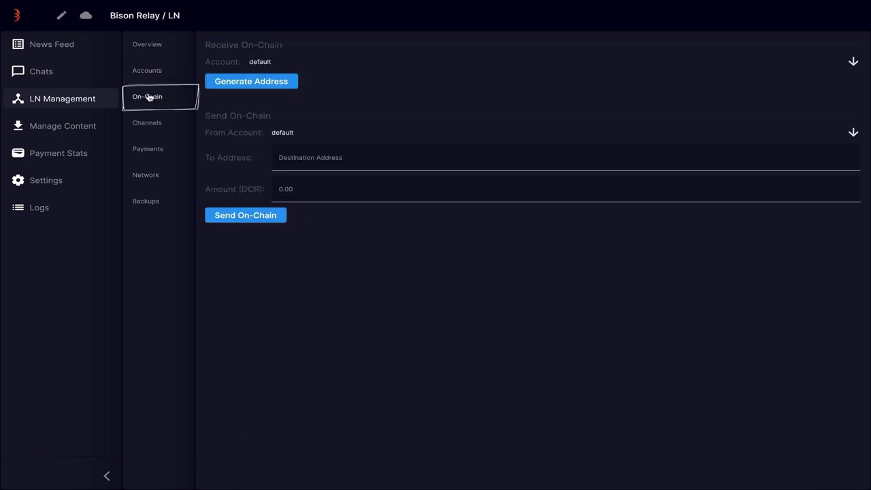
left_click(263, 60)
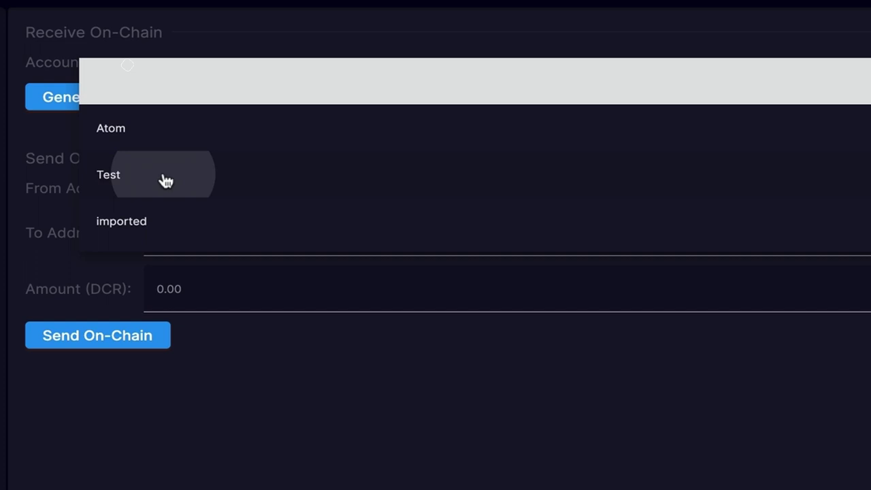
left_click(163, 181)
left_click(129, 101)
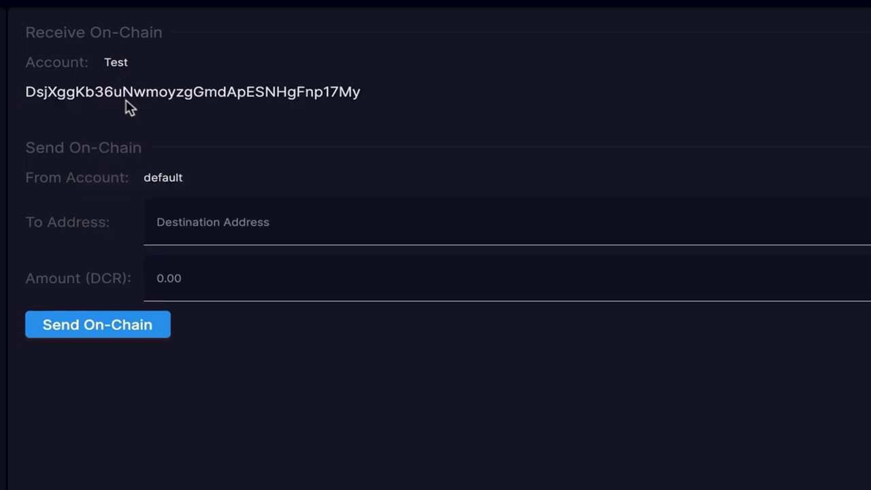
Send 0.01 DCR on-chain from the Atom account to the pasted Test address and confirm
left_click(165, 177)
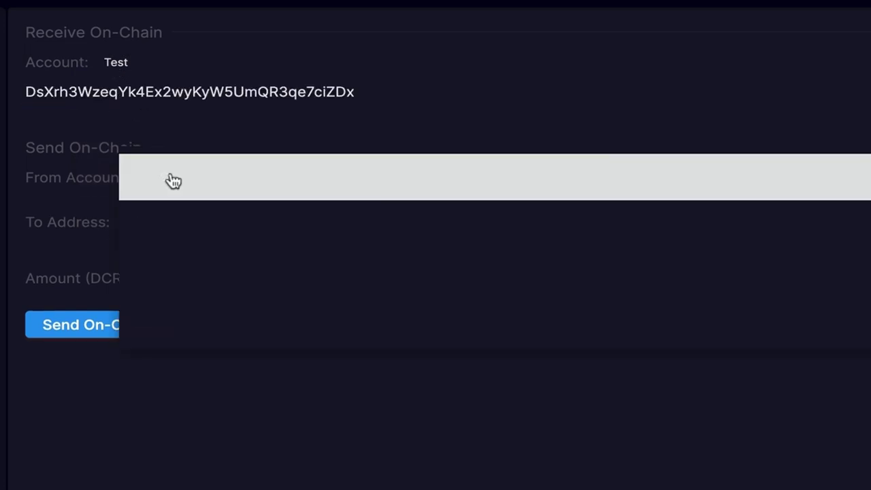
left_click(172, 228)
left_click(200, 223)
type("DsXrh3WzeqYk4Ex2wyKyW5UmQR3qe7ciZDx")
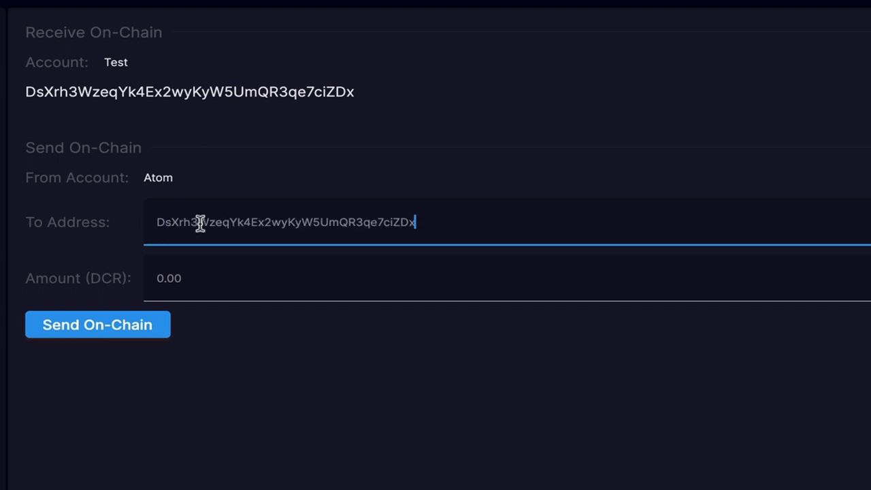
left_click(200, 273)
type("0.01")
left_click(96, 324)
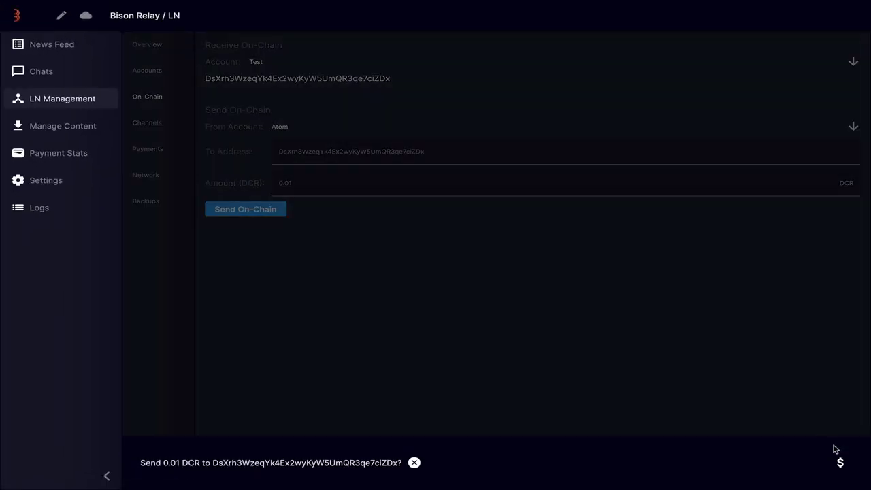
left_click(839, 463)
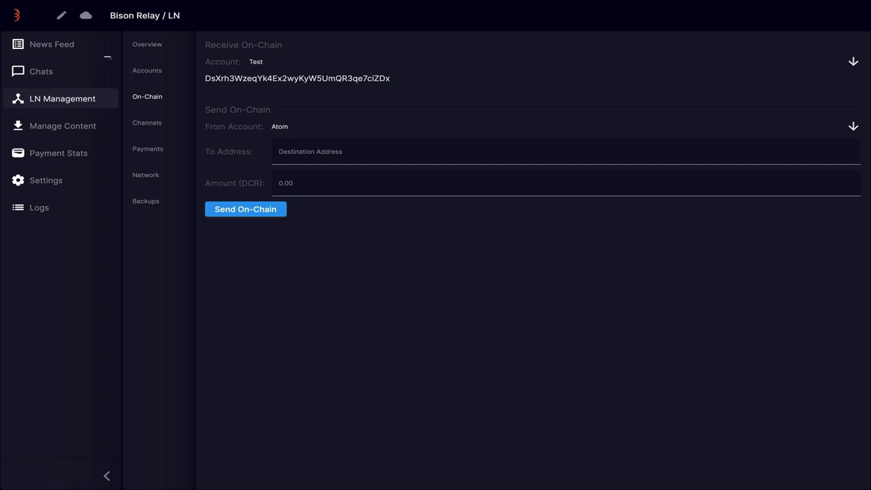
Send the chat message 'Pay to this address - ' with the pasted address, then return to LN Management
left_click(68, 71)
type("DscxyxzmD7gJRbwB7Xk3pPYiVUkwpukSxXR")
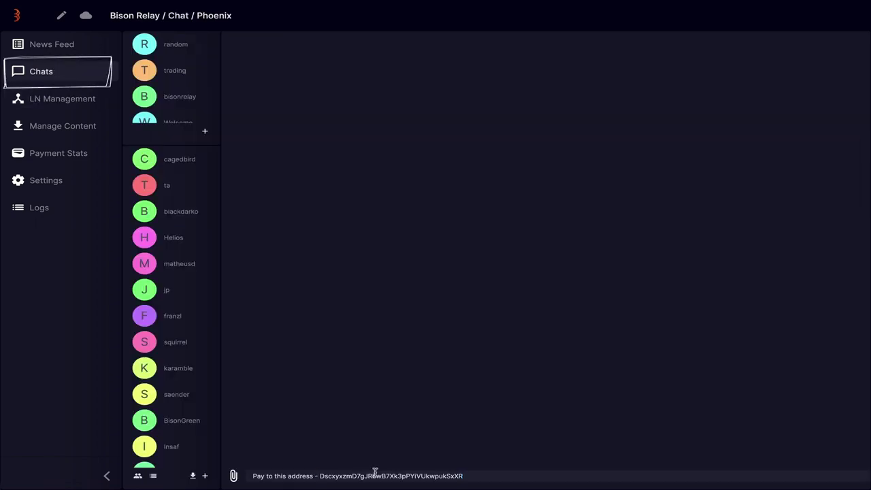
key("Return")
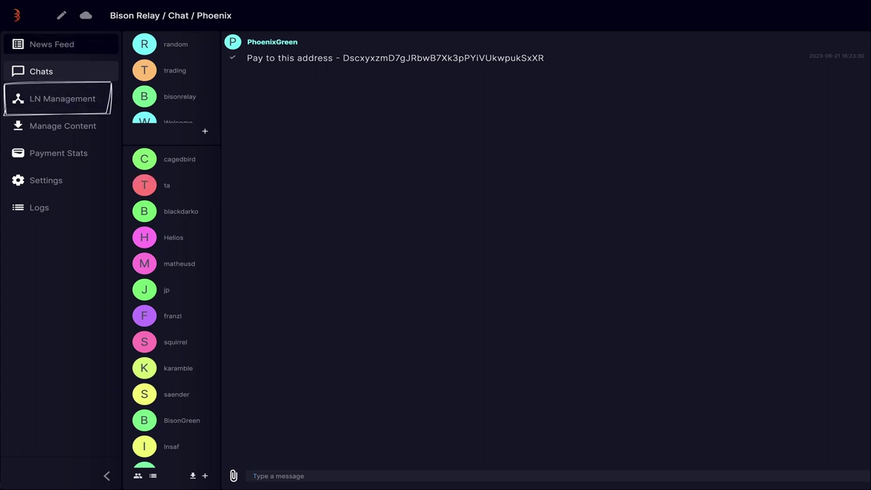
left_click(62, 98)
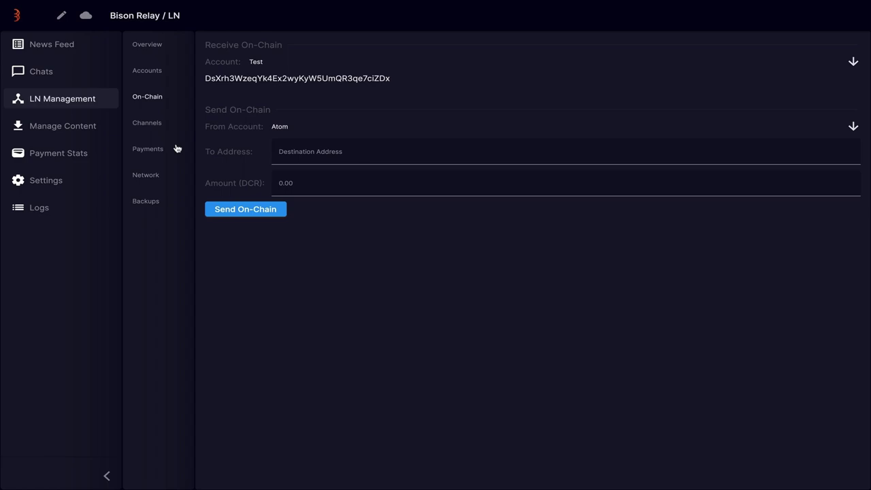
Show the LN Channels page listing the 0.5 and 0.1 DCR active channels
left_click(154, 124)
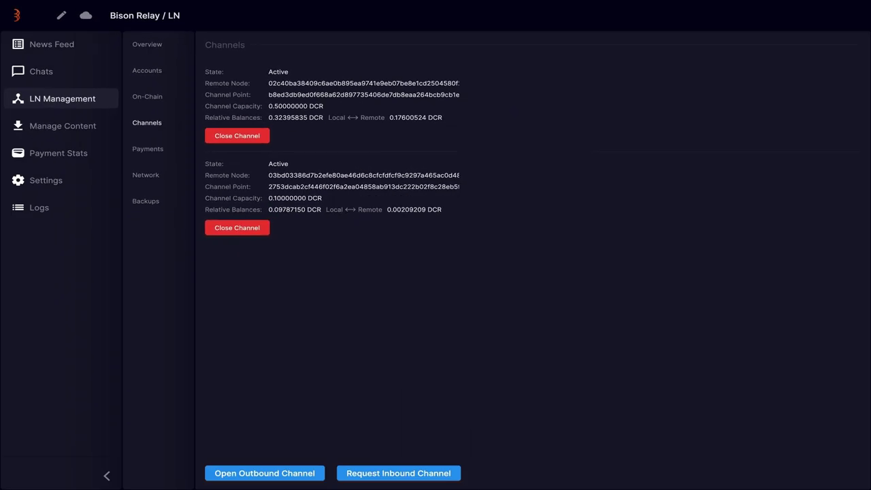
Submit an inbound channel request for 0.5 DCR and land back on the channels list
left_click(403, 472)
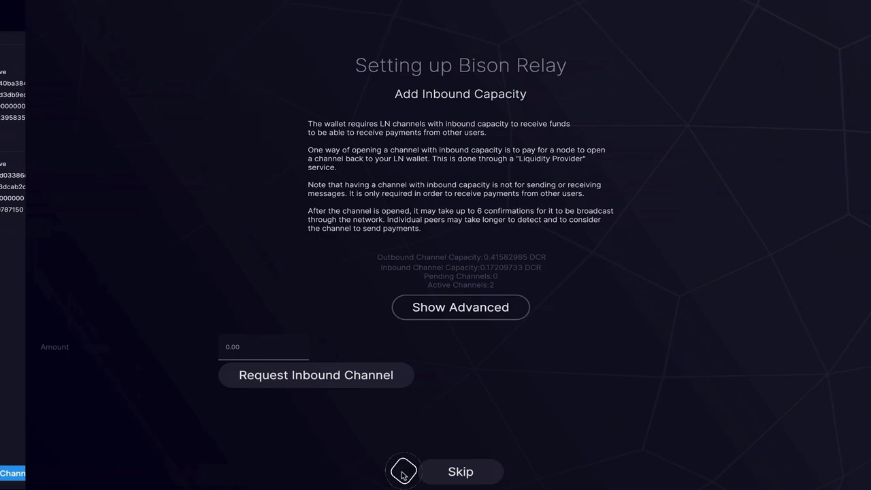
left_click(237, 347)
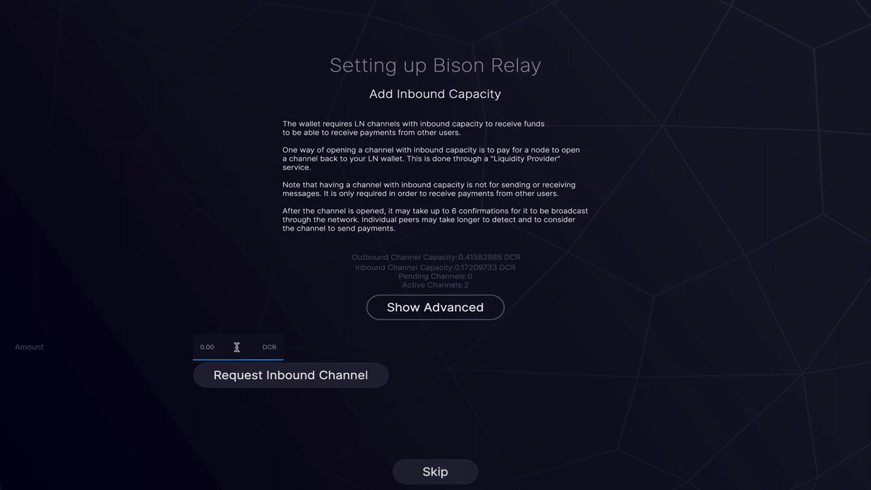
type("0.5")
left_click(326, 349)
left_click(282, 373)
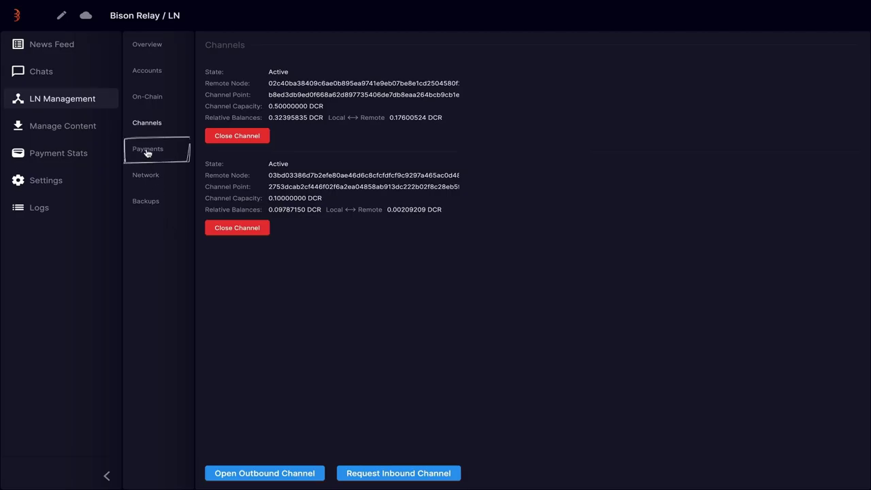
Generate a 0.01 DCR invoice with memo 'Pay bill' and copy it
left_click(147, 152)
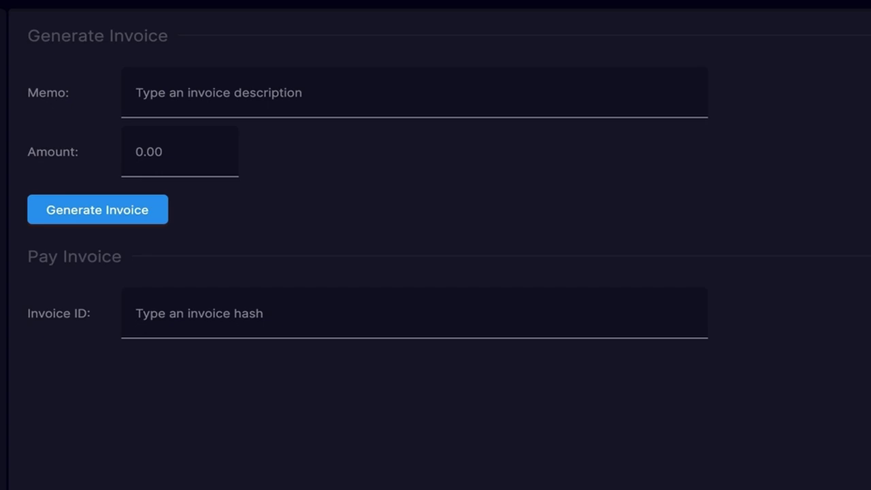
left_click(371, 97)
type("Pay bill")
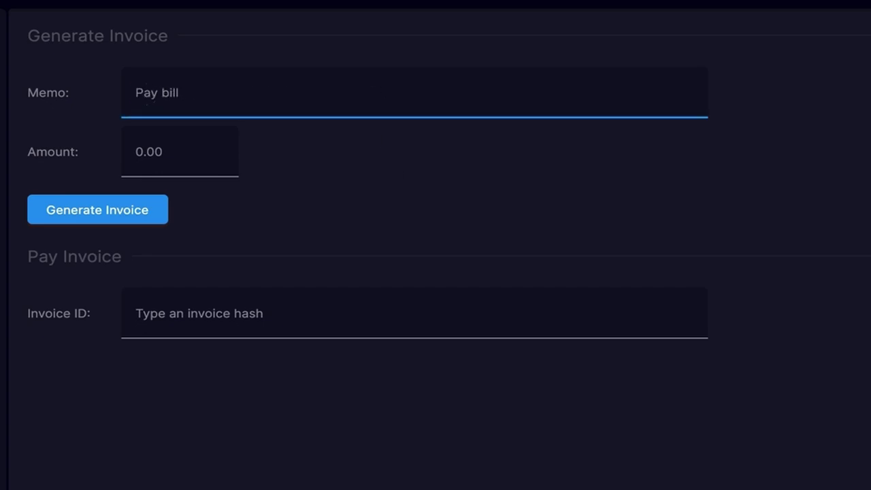
left_click(210, 162)
key("BackSpace")
key("BackSpace")
key("BackSpace")
type(".01")
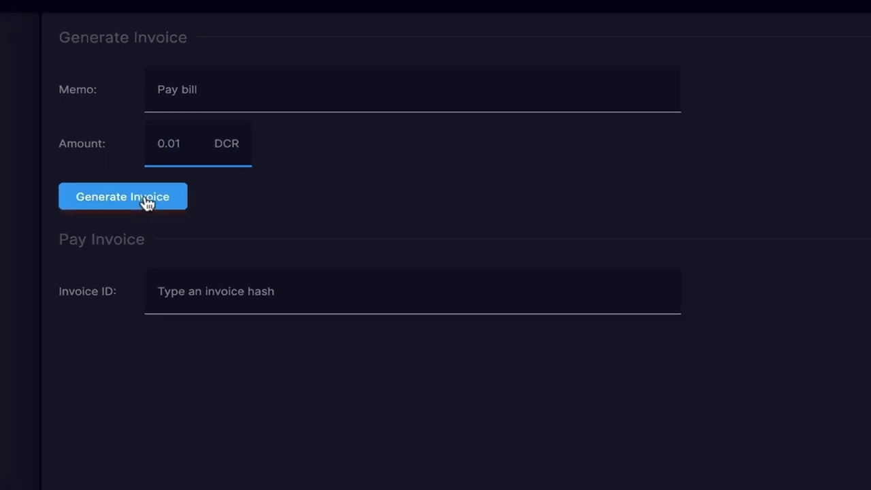
left_click(251, 136)
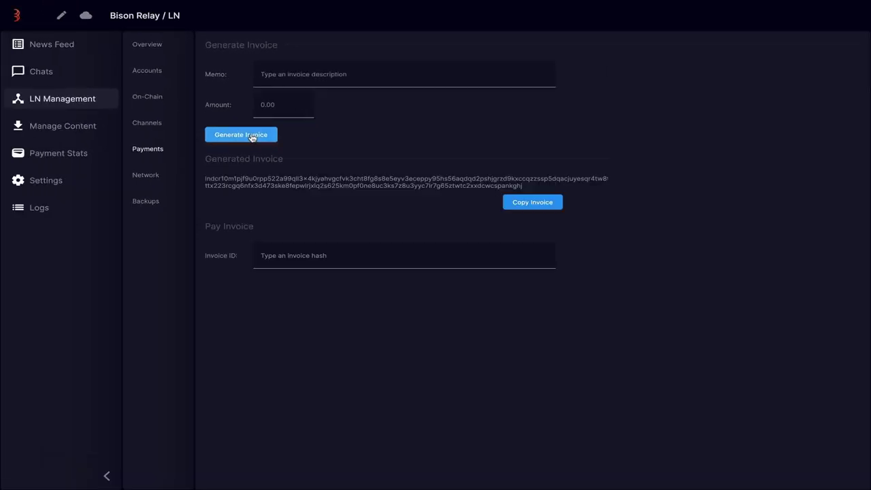
left_click(534, 202)
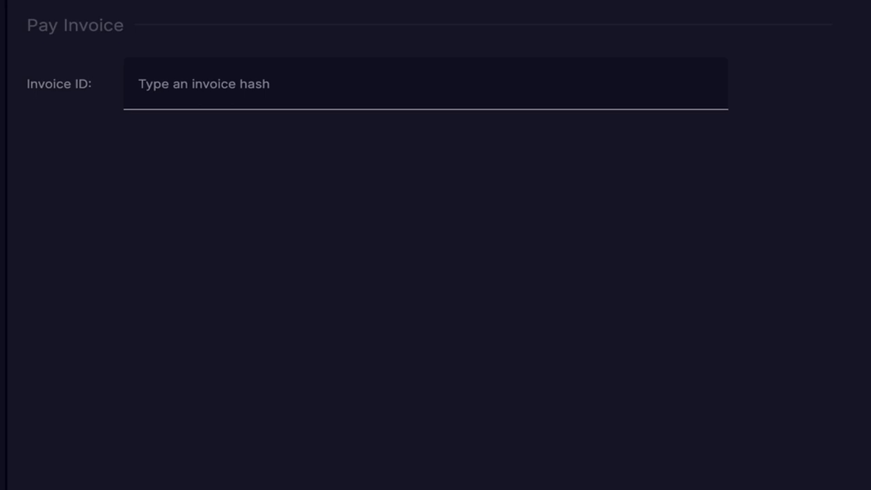
Try paying the pasted 'Pay bill' invoice, which fails with 'self-payments not allowed'
left_click(320, 84)
key("ctrl+v")
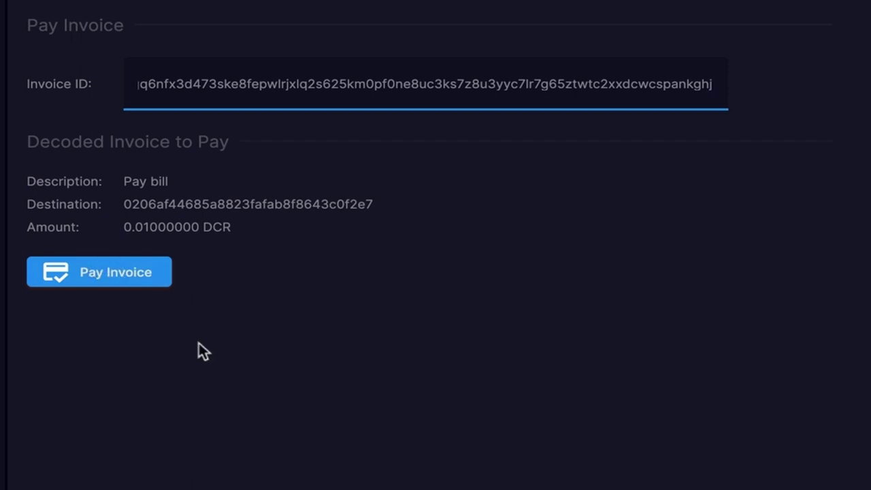
left_click(110, 273)
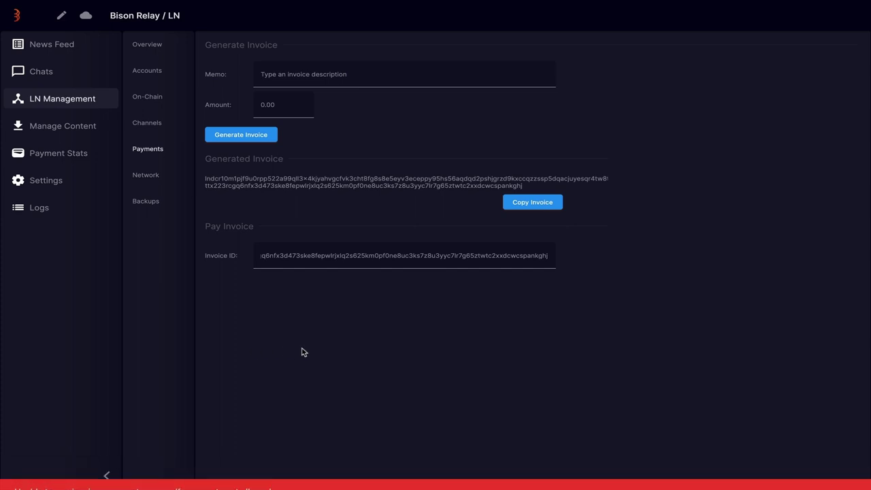
View the Network peers page, then the Backups page with its Save SCB file option
left_click(148, 177)
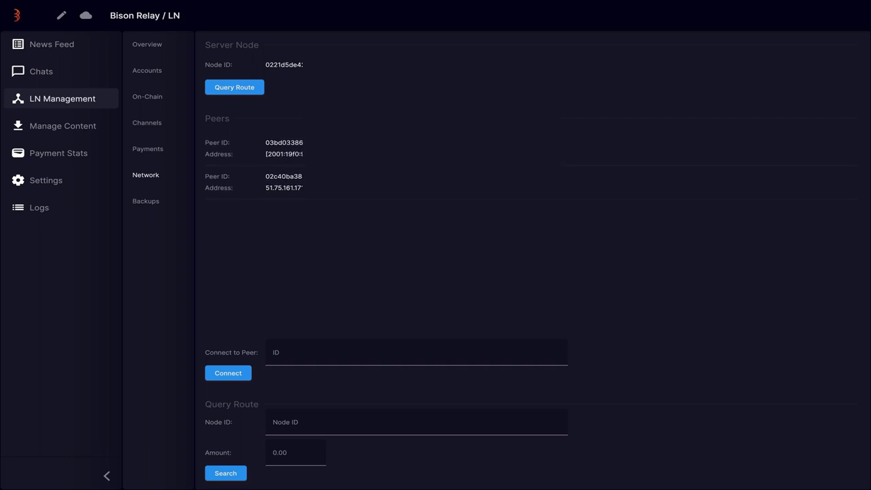
left_click(146, 204)
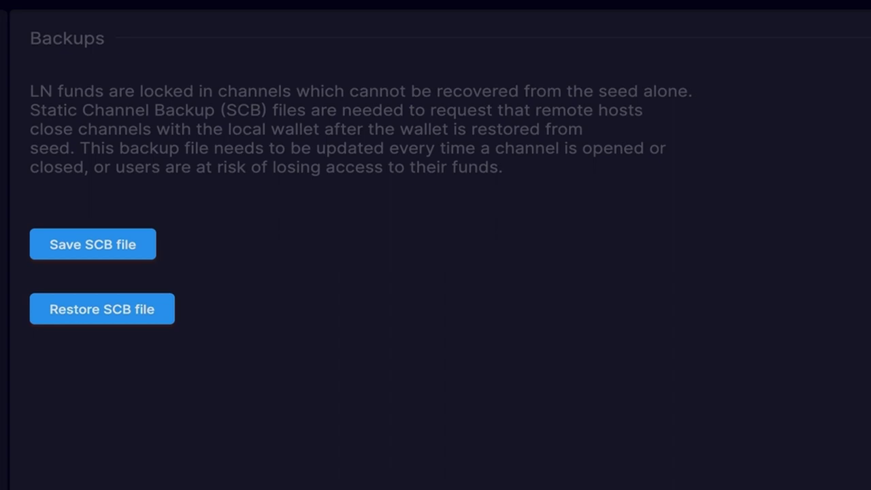
left_click(89, 244)
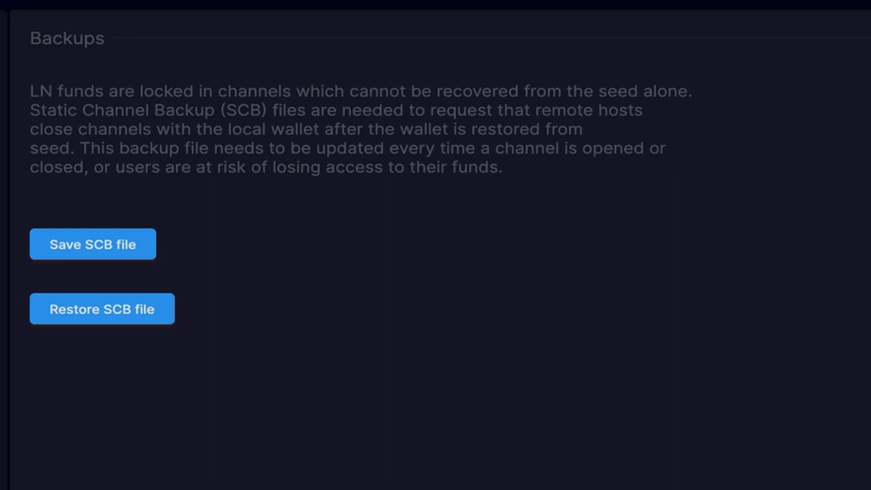